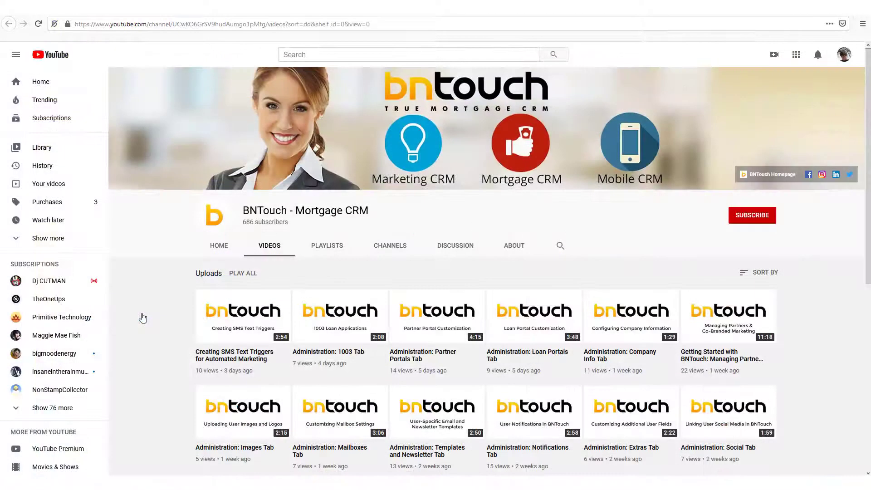
Open the Getting Started playlist from the BNTouch channel's created playlists.
left_click(330, 249)
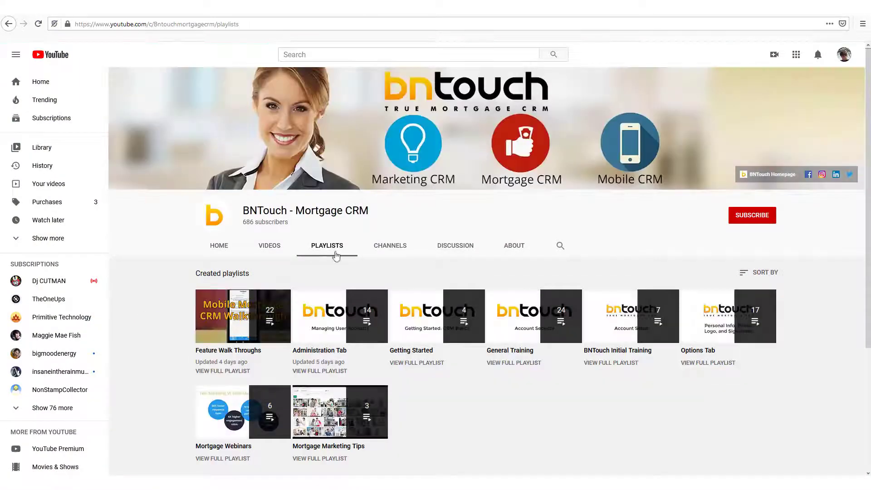
mouse_move(409, 338)
left_click(422, 352)
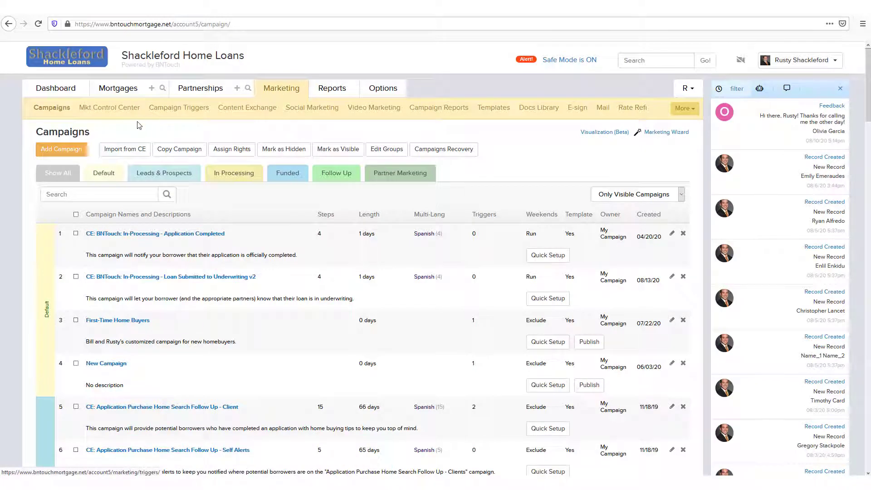
Start a new campaign, name it with the owner's first name plus "New Campaign", and describe it as "New lead-focused campaign for marketing".
left_click(52, 154)
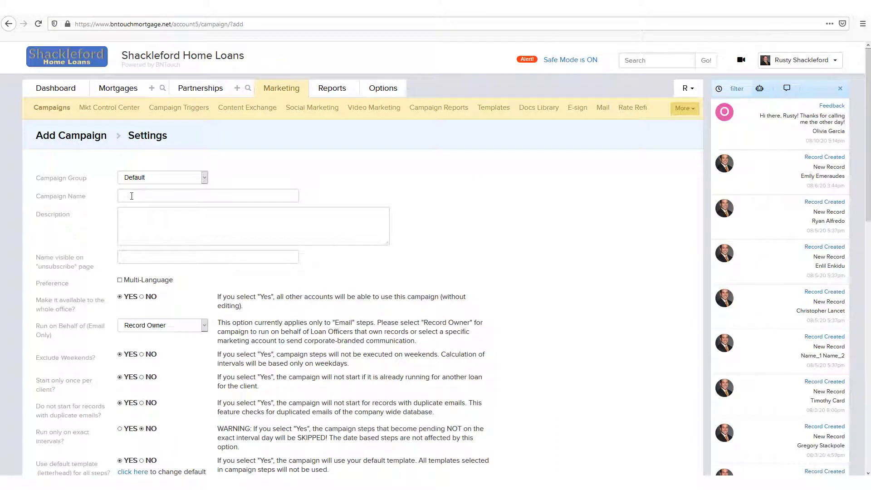
left_click(131, 196)
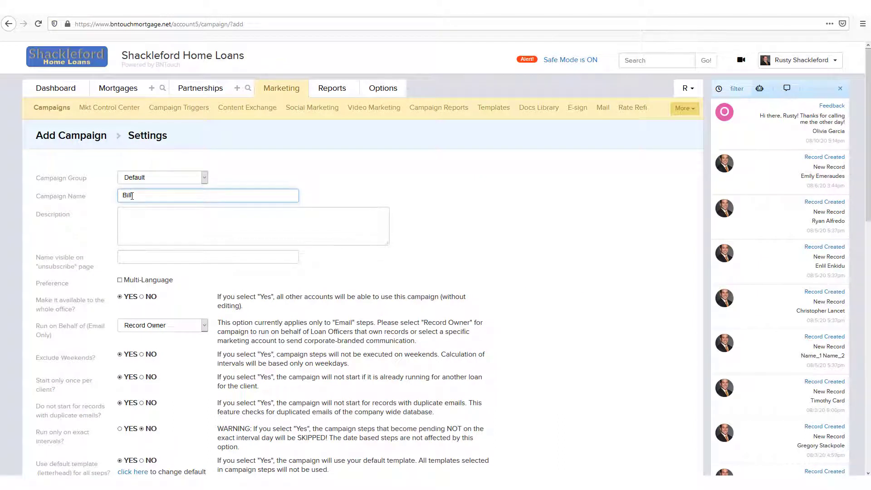
type("Bill's New Campaign")
left_click(140, 217)
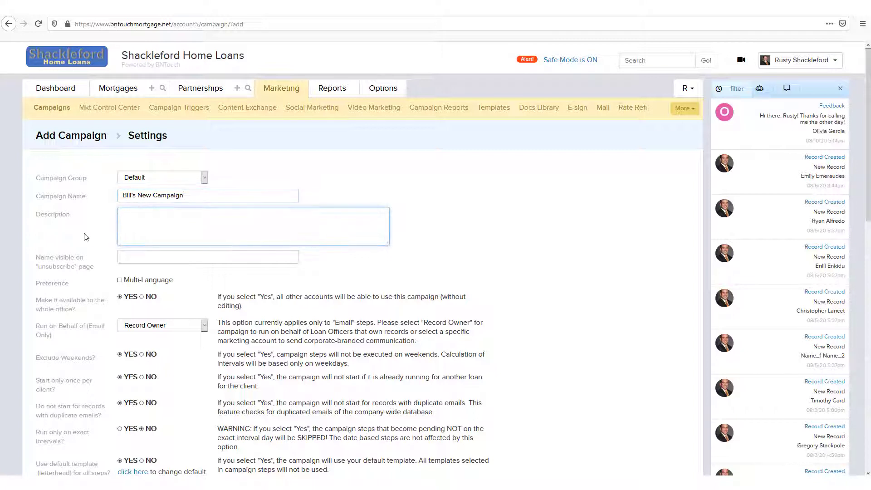
type("New lead-focused campai")
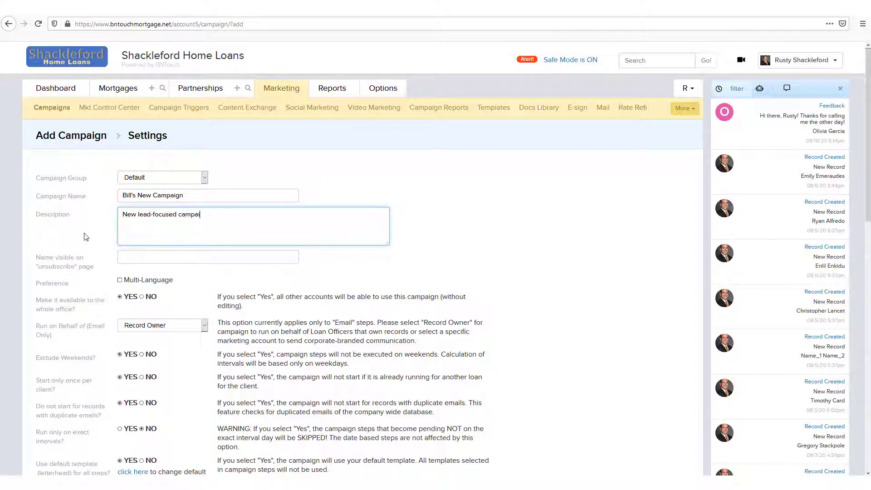
type("gn for marketing")
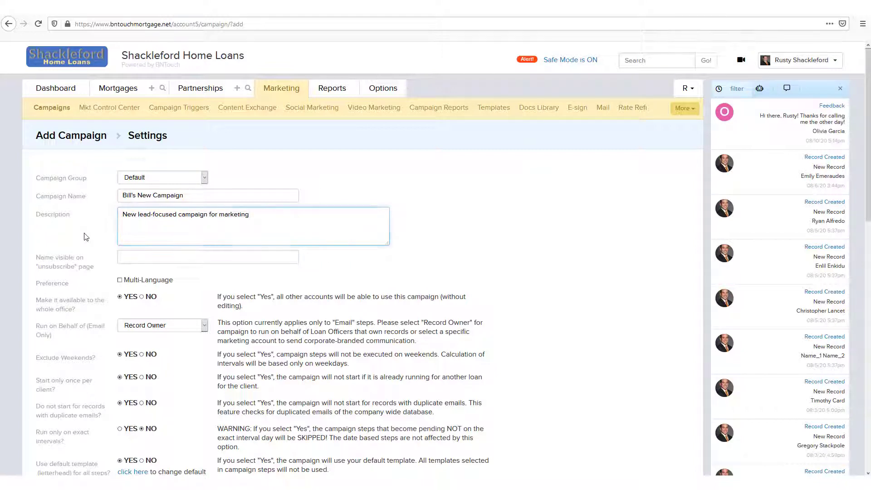
left_click(85, 237)
Set the name visible on the unsubscribe page to "New Lead Campaign" and assign the campaign to the Leads & Prospects group.
left_click(125, 256)
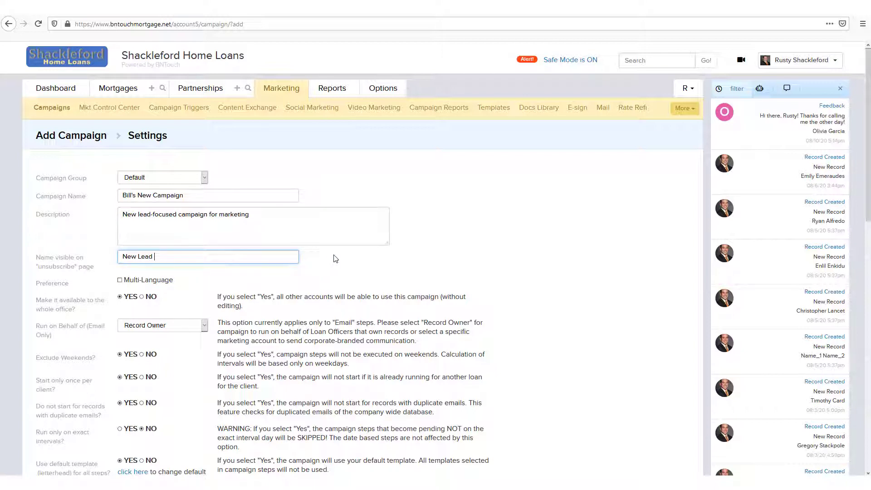
type("New Lead Campaign")
left_click(335, 258)
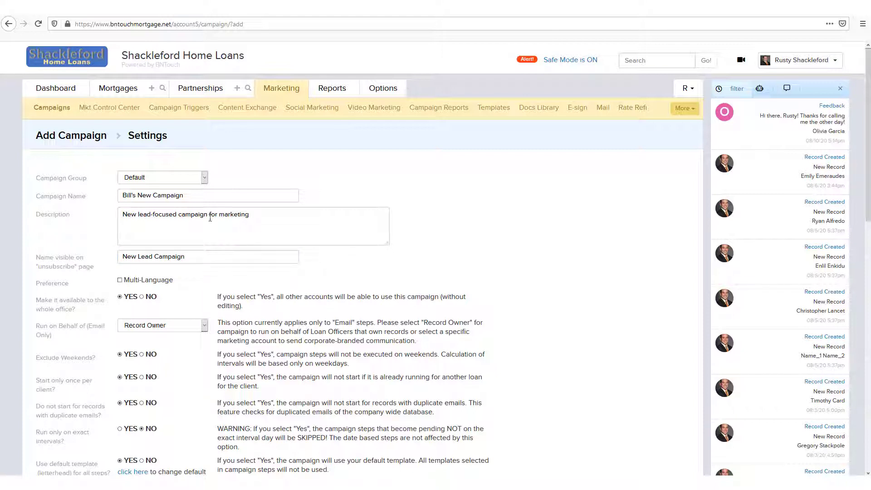
left_click(187, 183)
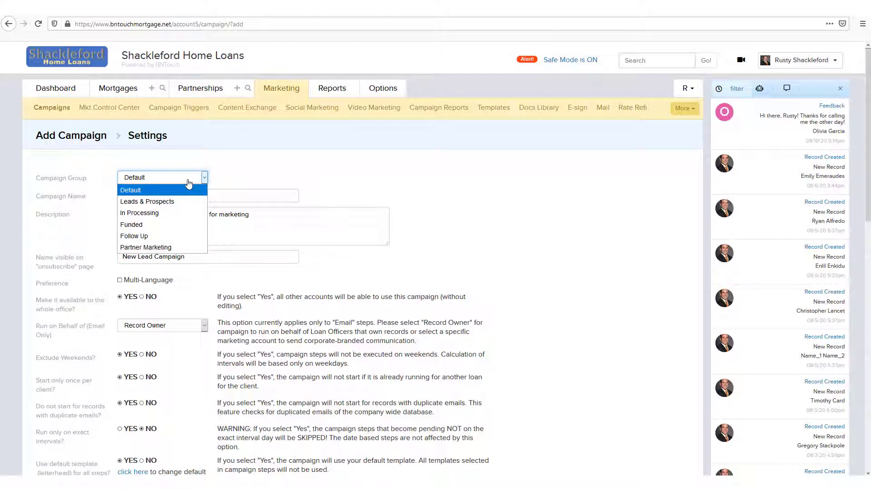
left_click(160, 203)
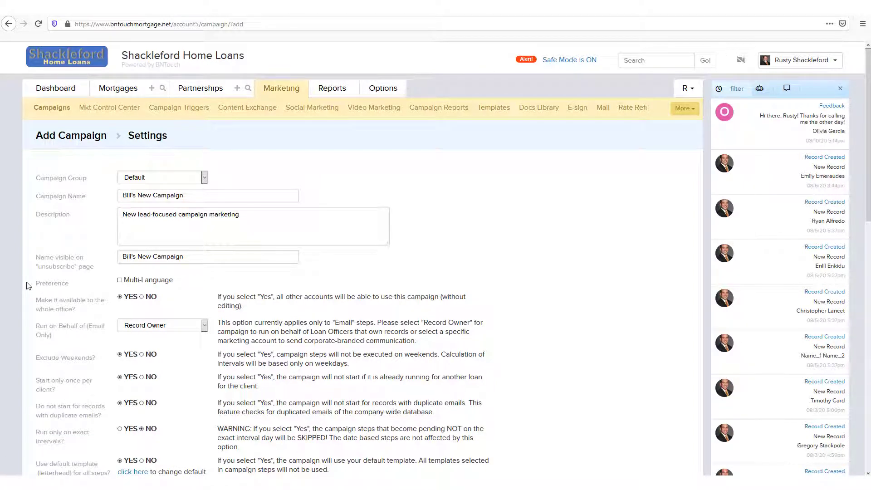
Enable the Multi-Language preference and add Spanish to the campaign's languages.
left_click(120, 281)
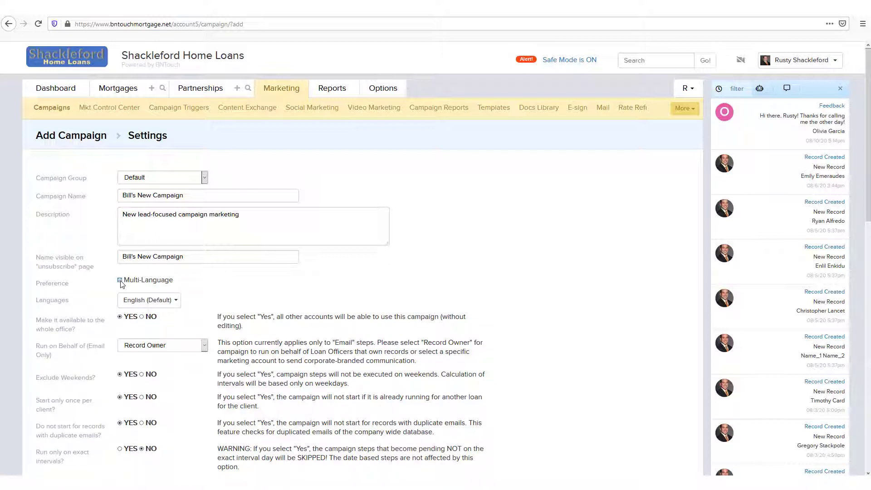
left_click(149, 300)
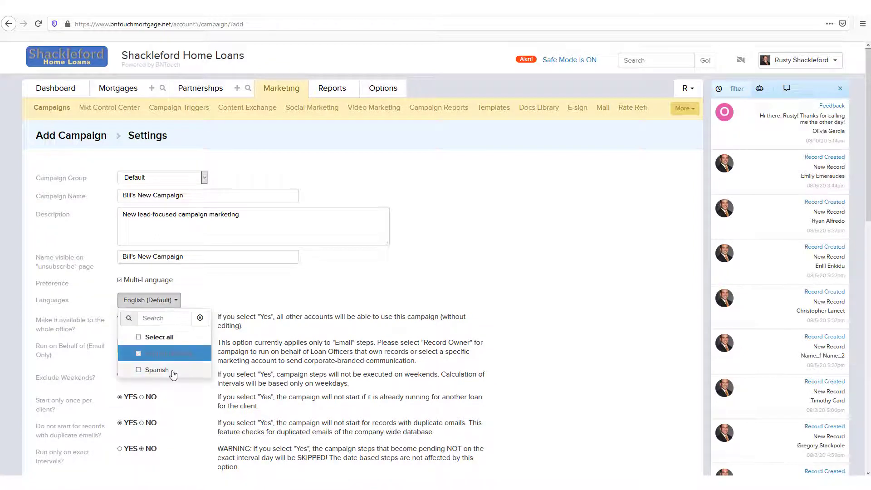
left_click(140, 370)
left_click(104, 293)
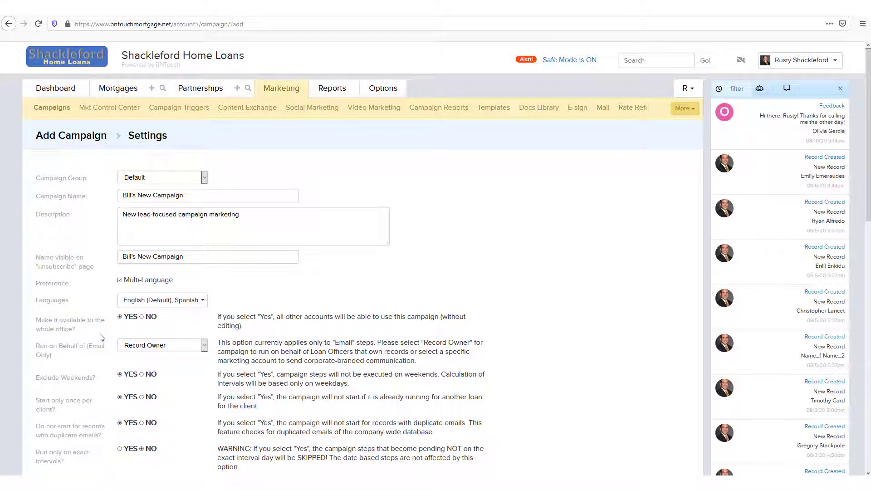
Switch Exclude Weekends to No and back to Yes, and set "Do not start for records with duplicate emails" to Yes.
left_click(142, 375)
left_click(120, 375)
scroll(87, 360, "down", 1)
scroll(88, 360, "down", 5)
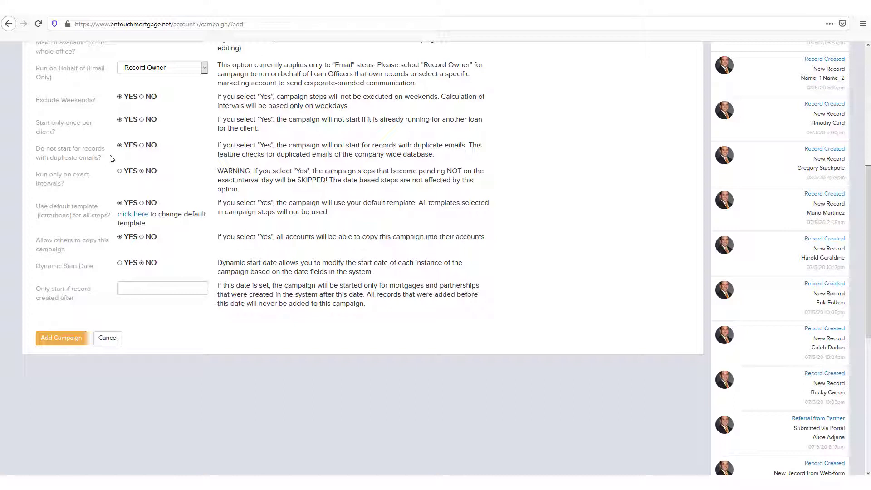
left_click(120, 145)
scroll(177, 200, "up", 1)
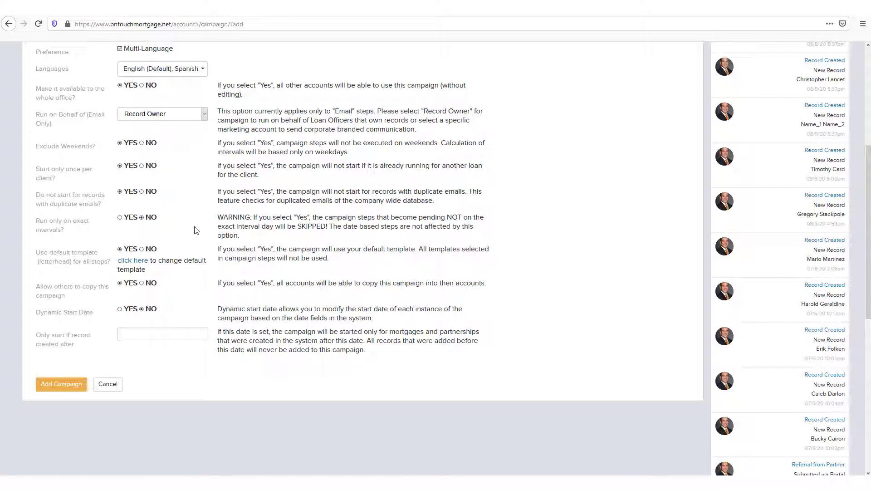
Set "Use default template for all steps" to No, leave the record creation date limit blank, and save the new campaign.
left_click(142, 250)
left_click(126, 336)
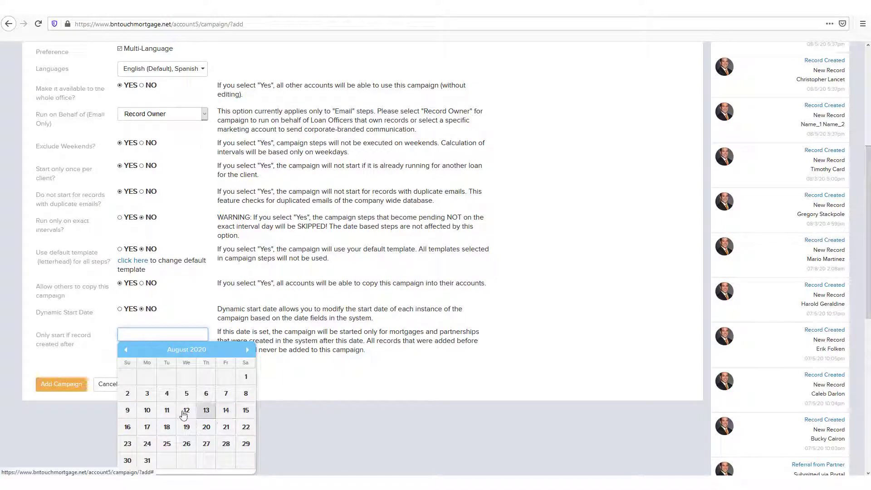
left_click(148, 321)
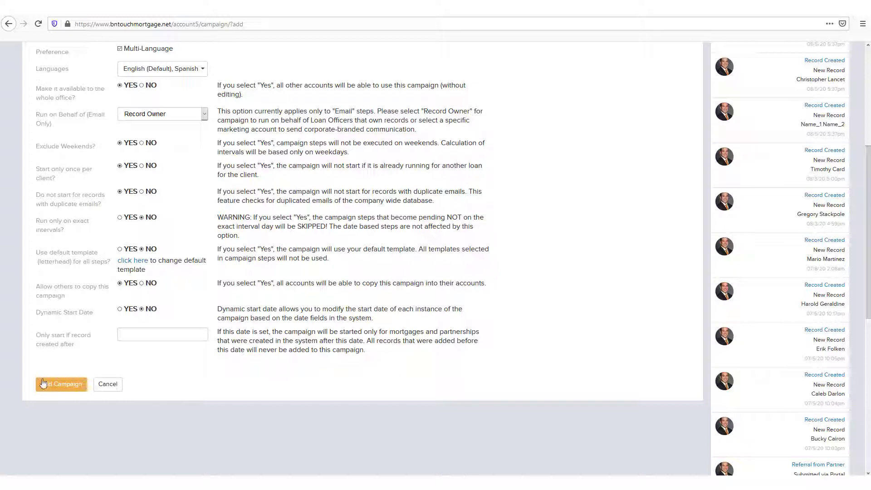
left_click(78, 386)
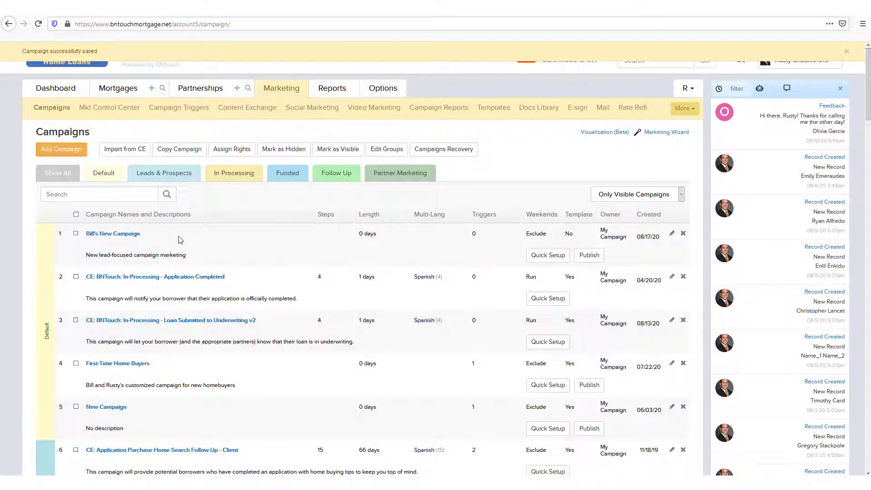
scroll(45, 320, "down", 2)
scroll(43, 319, "down", 10)
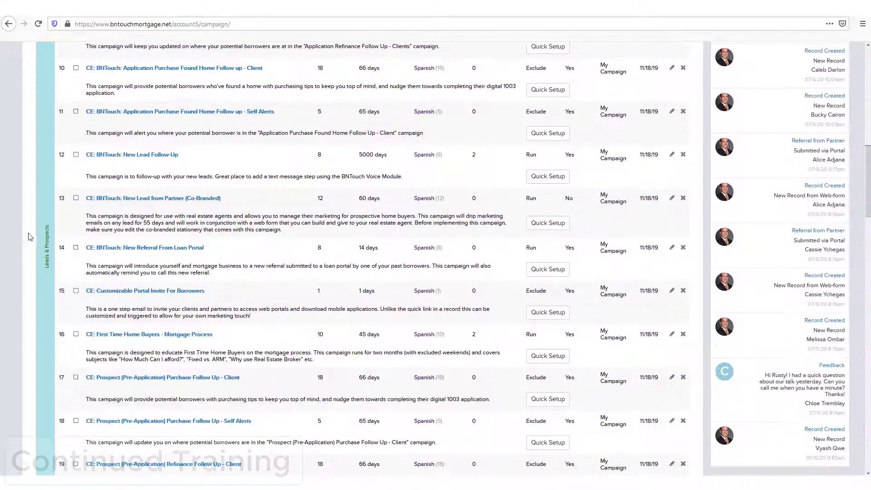
scroll(48, 227, "up", 12)
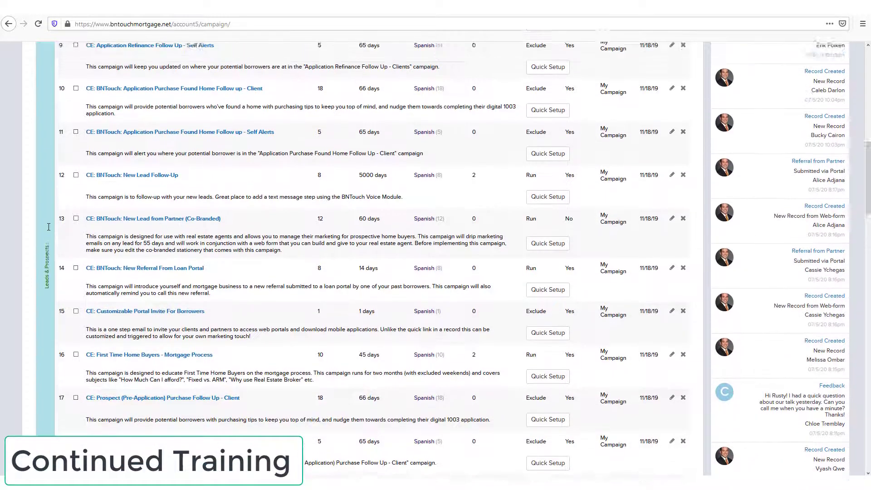